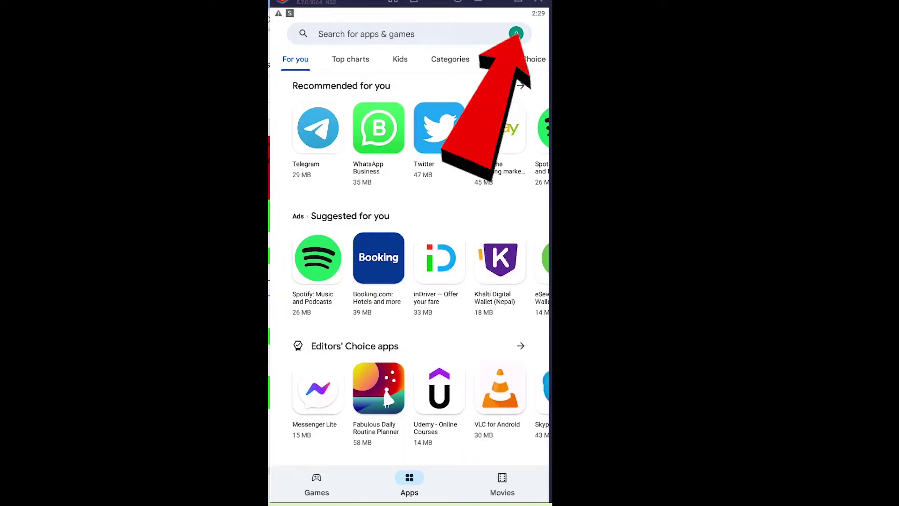
Step: Go to Payments & subscriptions > Payment methods from the profile menu
{"action": "left_click", "coordinate": [517, 34]}
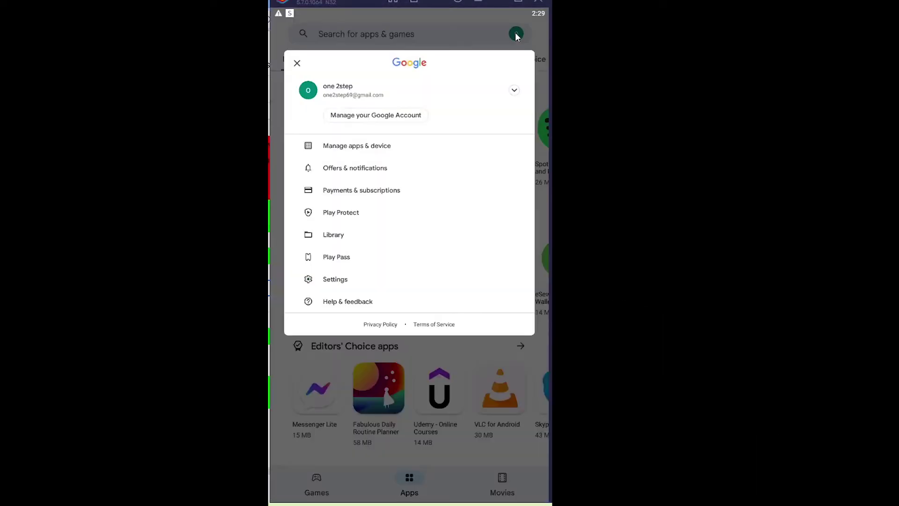
{"action": "left_click", "coordinate": [391, 196]}
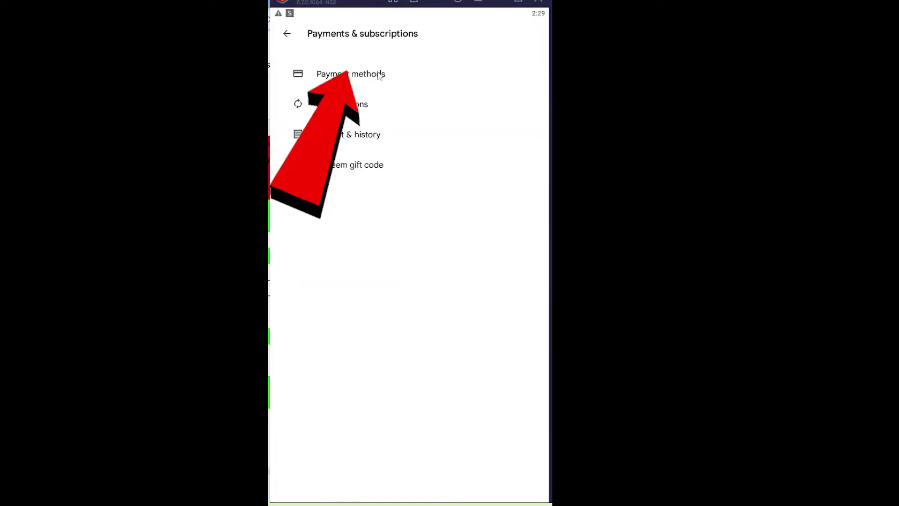
{"action": "left_click", "coordinate": [379, 76]}
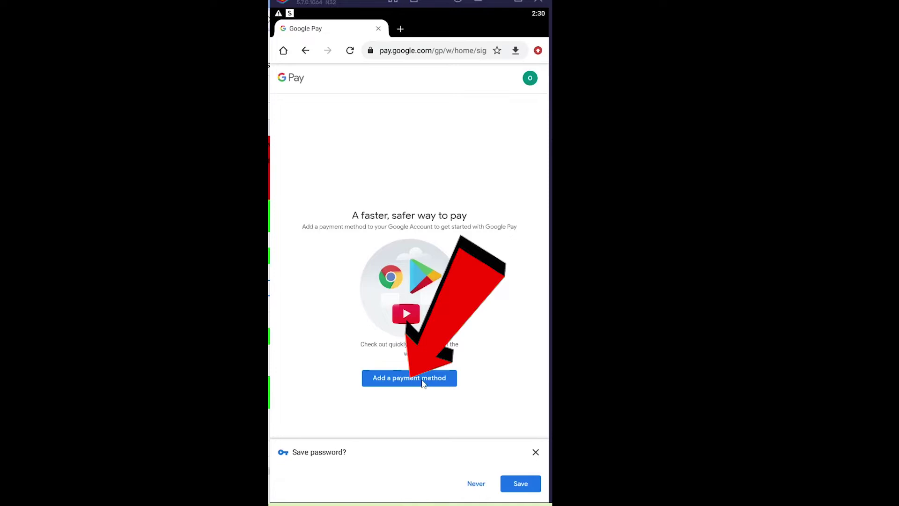
{"action": "left_click", "coordinate": [424, 383]}
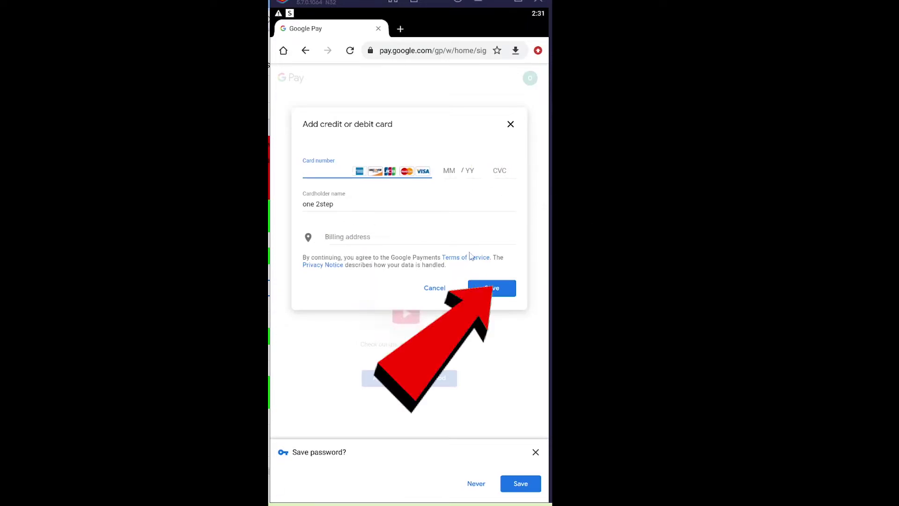
{"action": "left_click", "coordinate": [511, 125]}
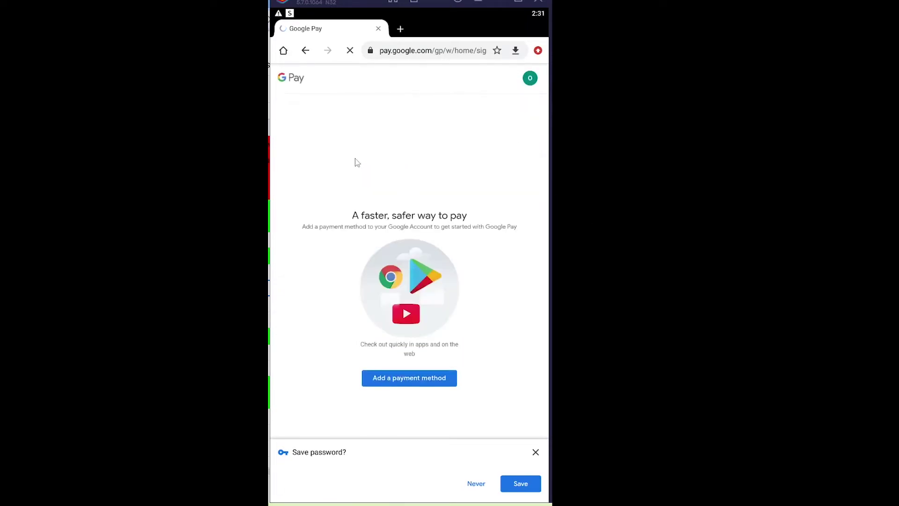
Step: Close the Play Store app from the recent apps overview
{"action": "key", "text": "alt+Tab"}
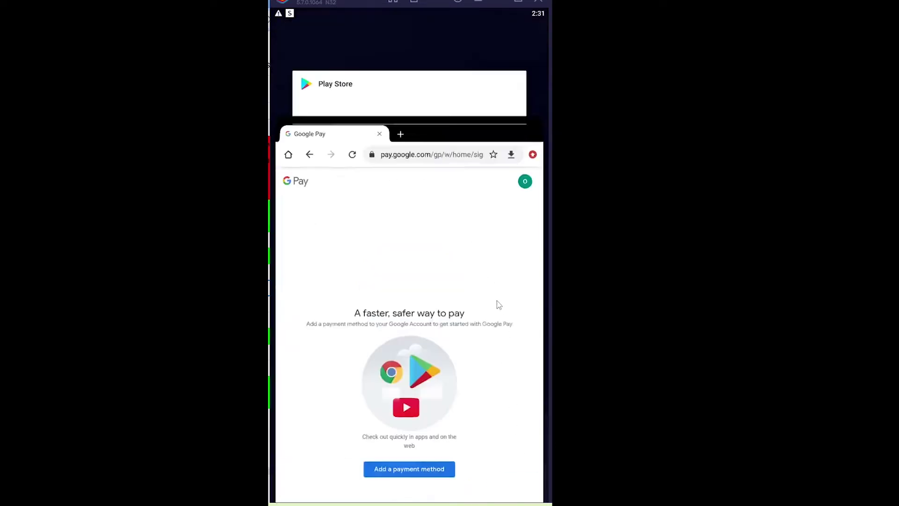
{"action": "left_click", "coordinate": [408, 91]}
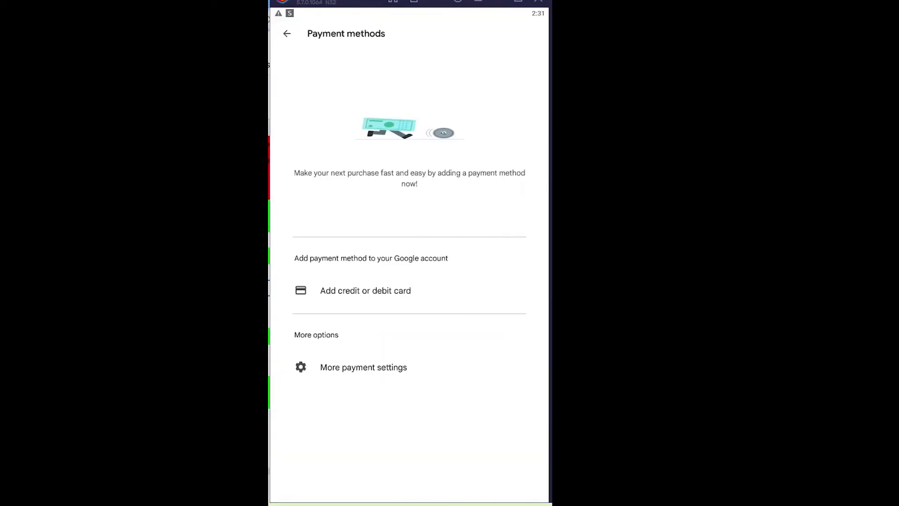
{"action": "left_click", "coordinate": [550, 485]}
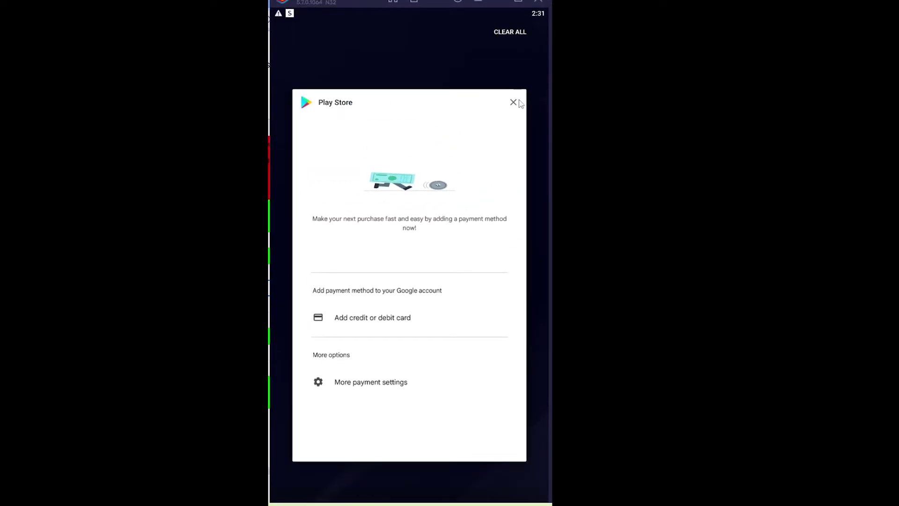
{"action": "left_click", "coordinate": [514, 102]}
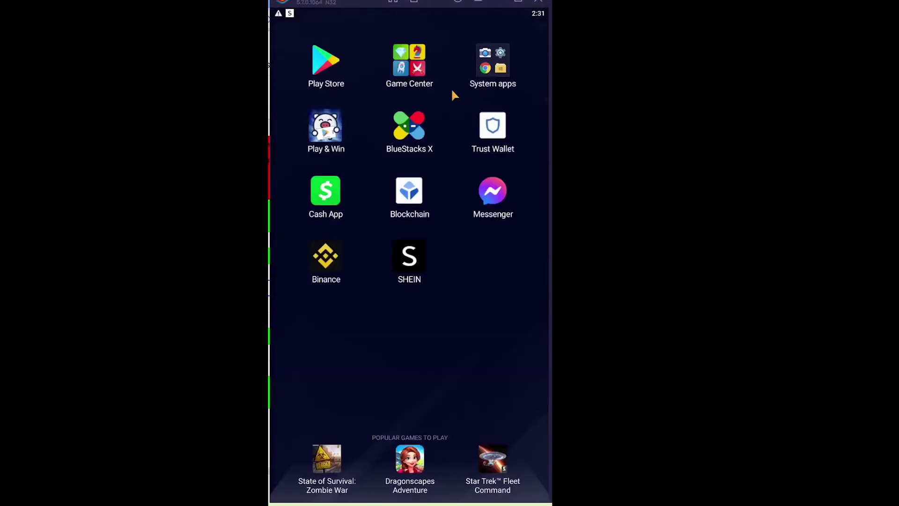
Step: Clear Play Store's cache and app data under App info > Storage, confirming the deletion
{"action": "left_click", "coordinate": [326, 60]}
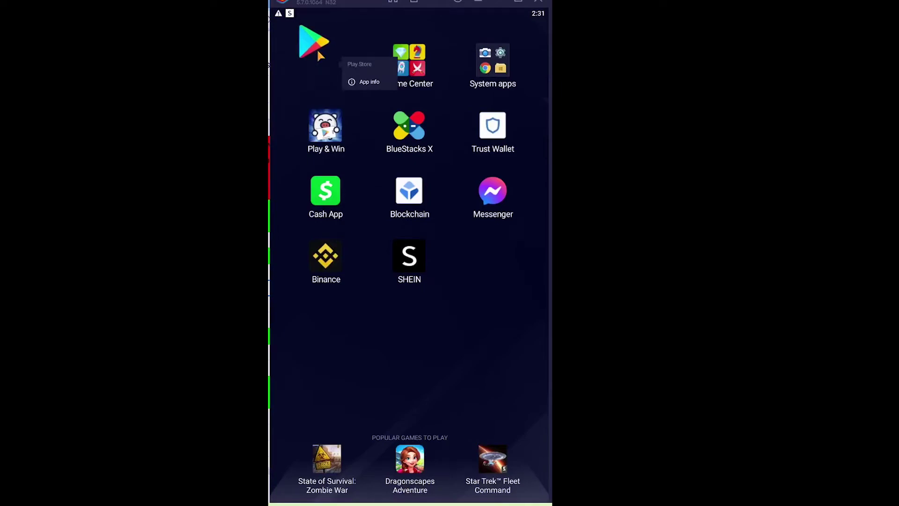
{"action": "left_click", "coordinate": [359, 82]}
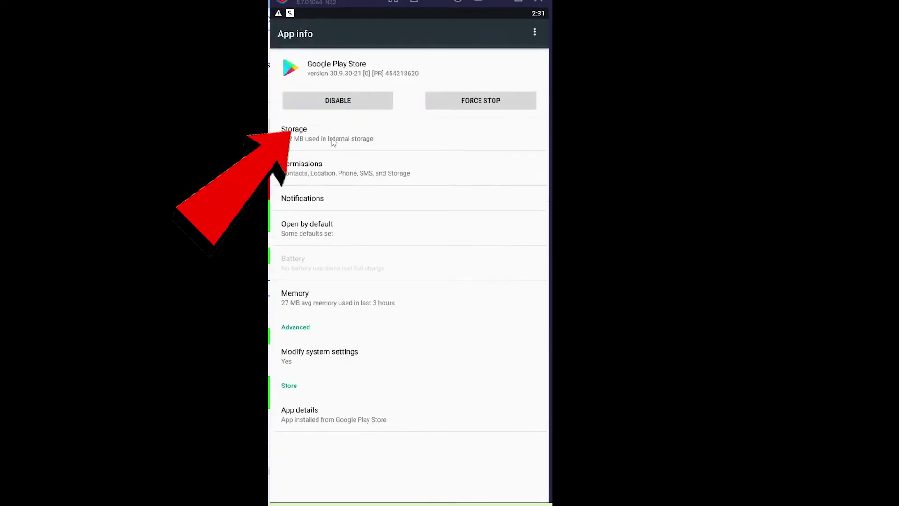
{"action": "left_click", "coordinate": [333, 141]}
{"action": "left_click", "coordinate": [337, 194]}
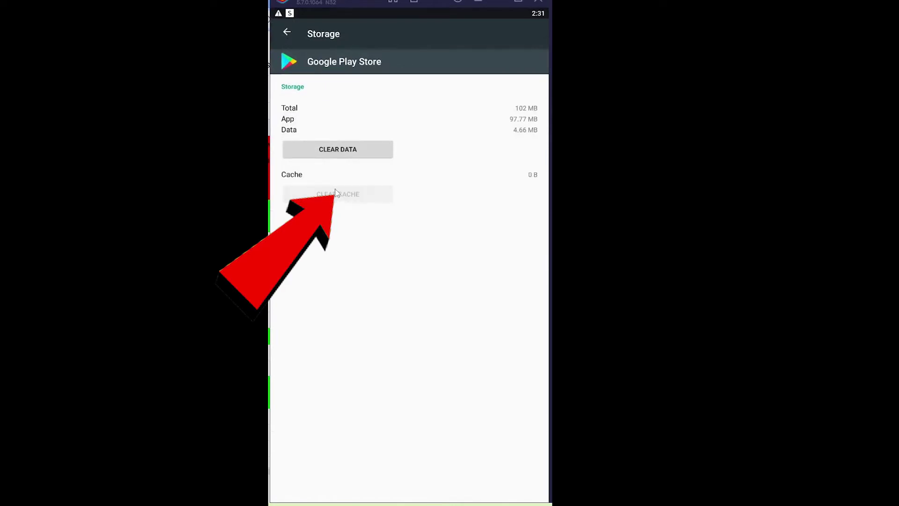
{"action": "left_click", "coordinate": [341, 153]}
{"action": "left_click", "coordinate": [515, 284]}
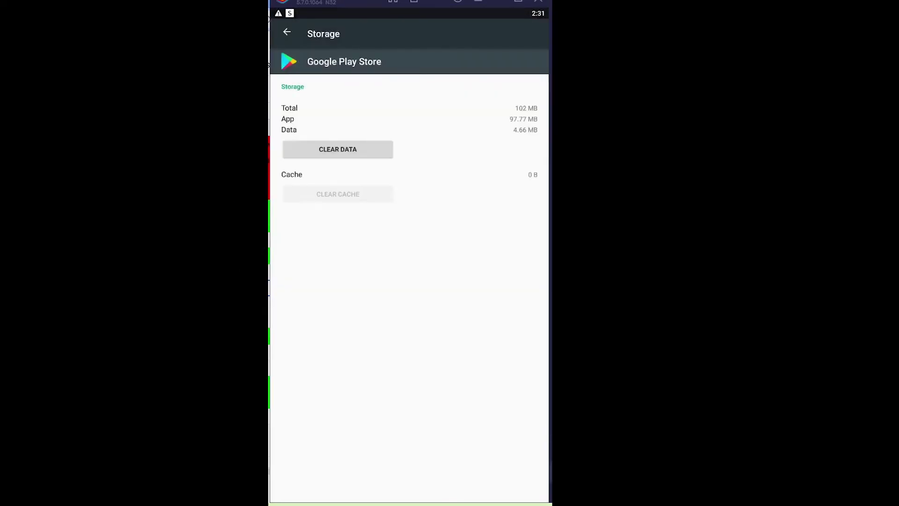